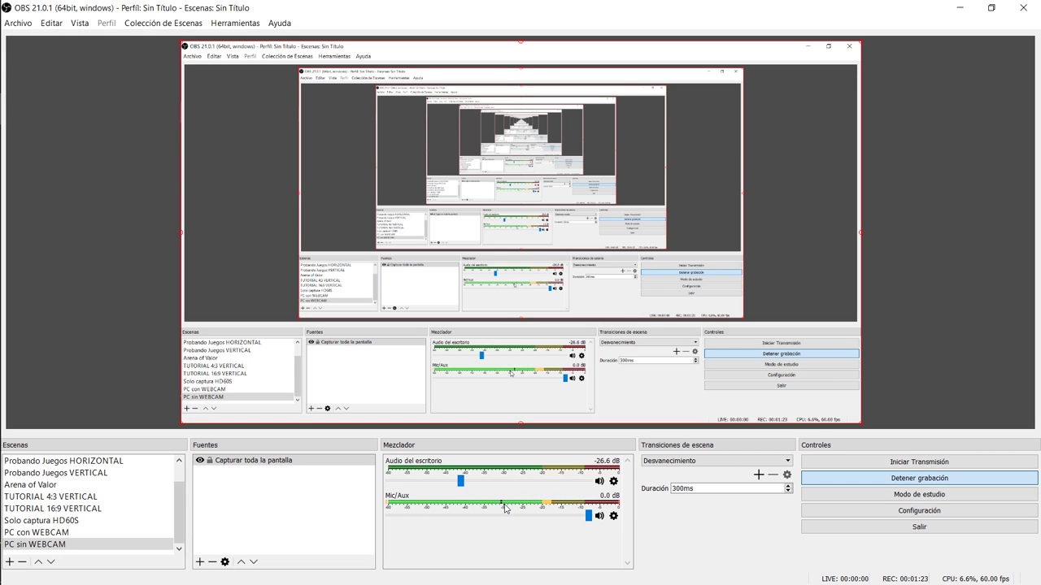
Open the Windows recording devices list, look over the playback devices too, and return to the recording devices.
mouse_move(33, 511)
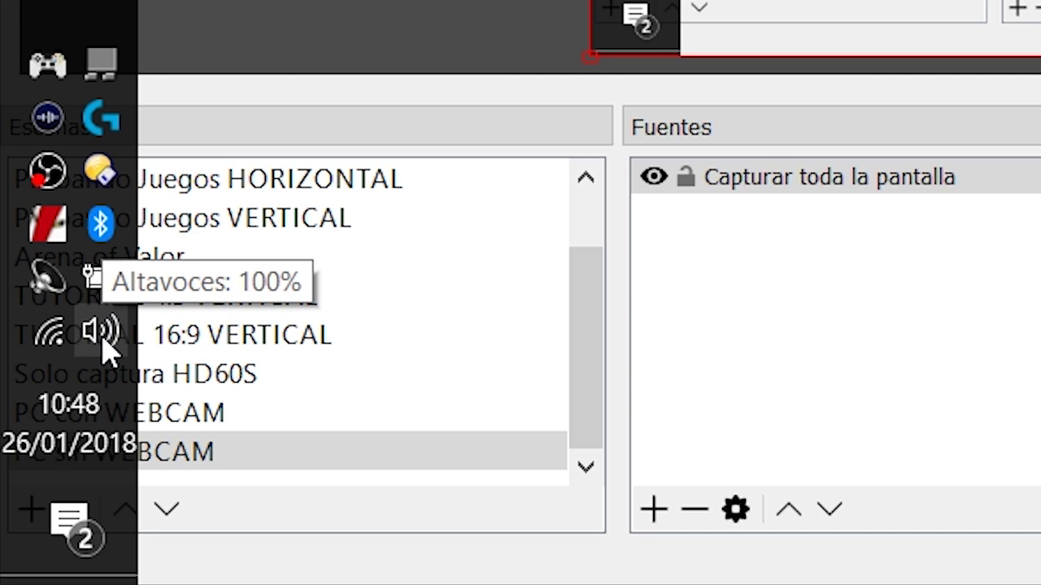
right_click(104, 346)
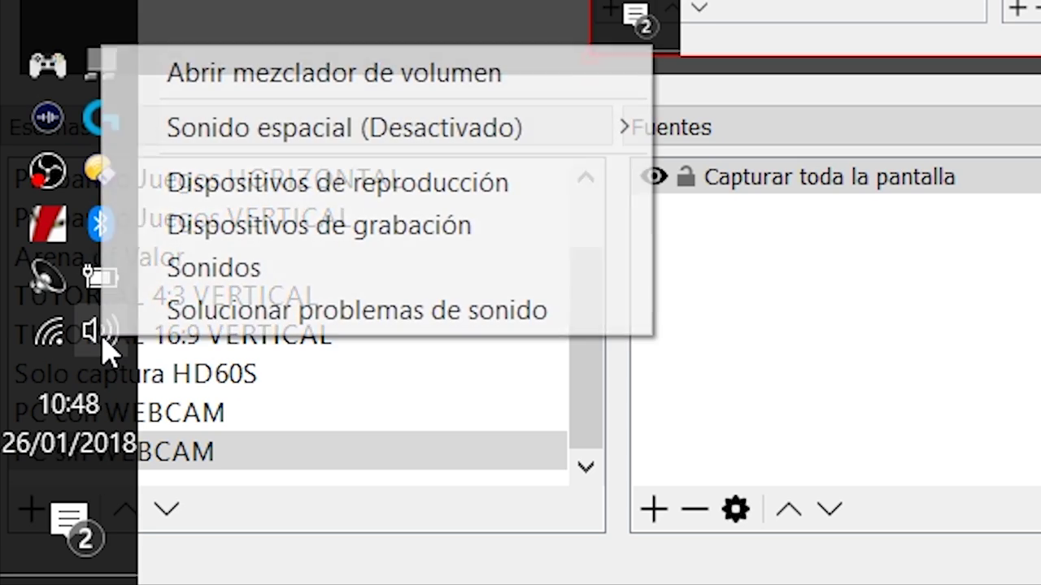
left_click(297, 238)
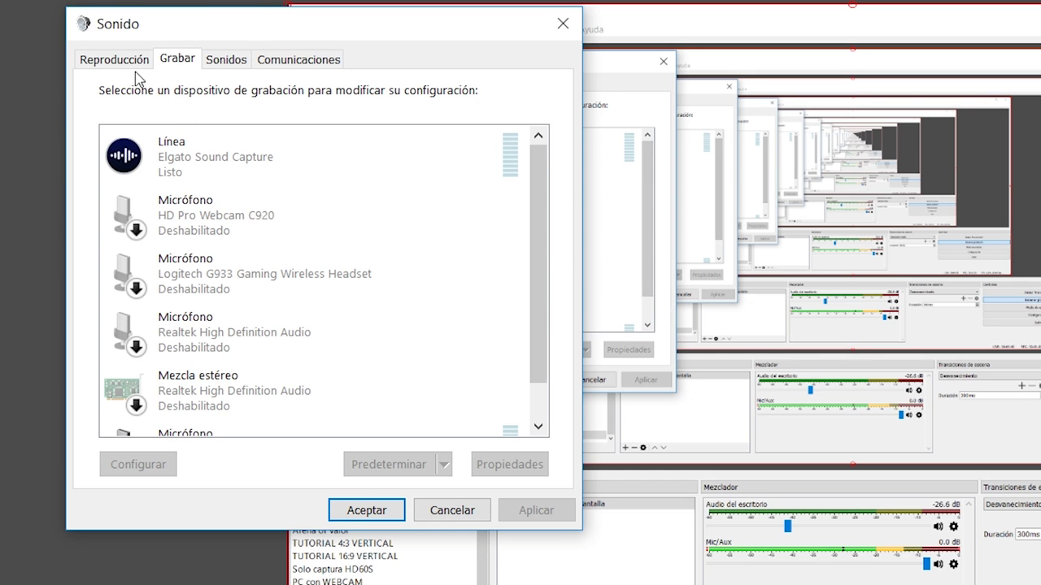
left_click(134, 65)
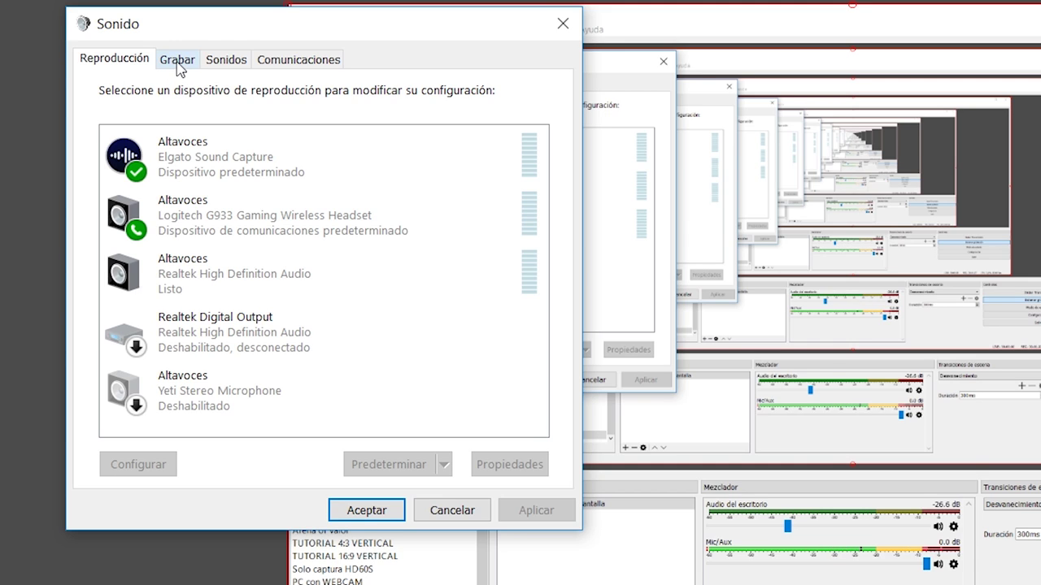
left_click(177, 65)
scroll(530, 269, "down", 2)
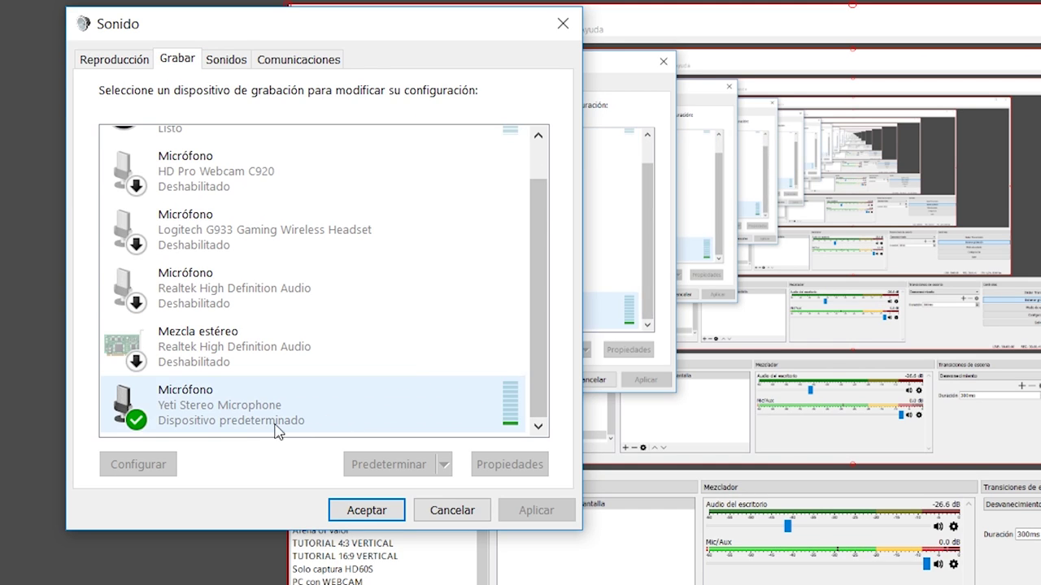
Compare the Yeti Stereo Microphone entry with the Elgato Sound Capture line among the recording devices.
left_click(187, 406)
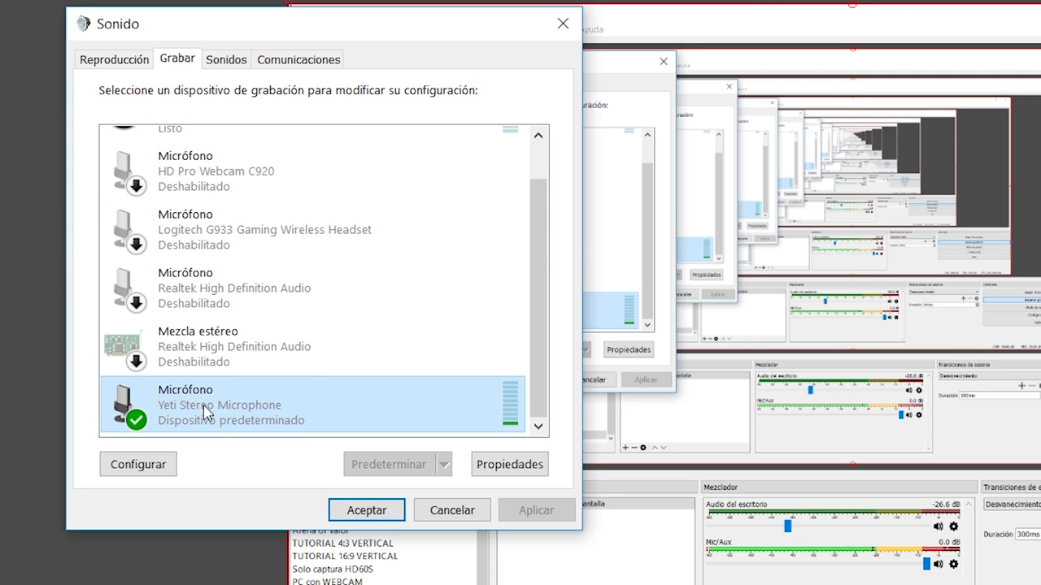
scroll(534, 303, "up", 1)
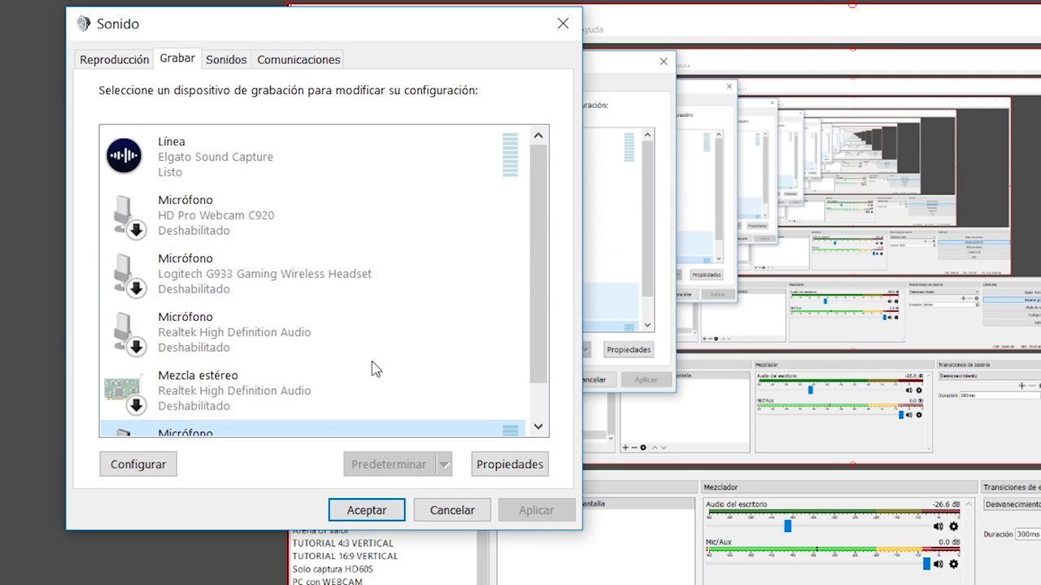
left_click(199, 163)
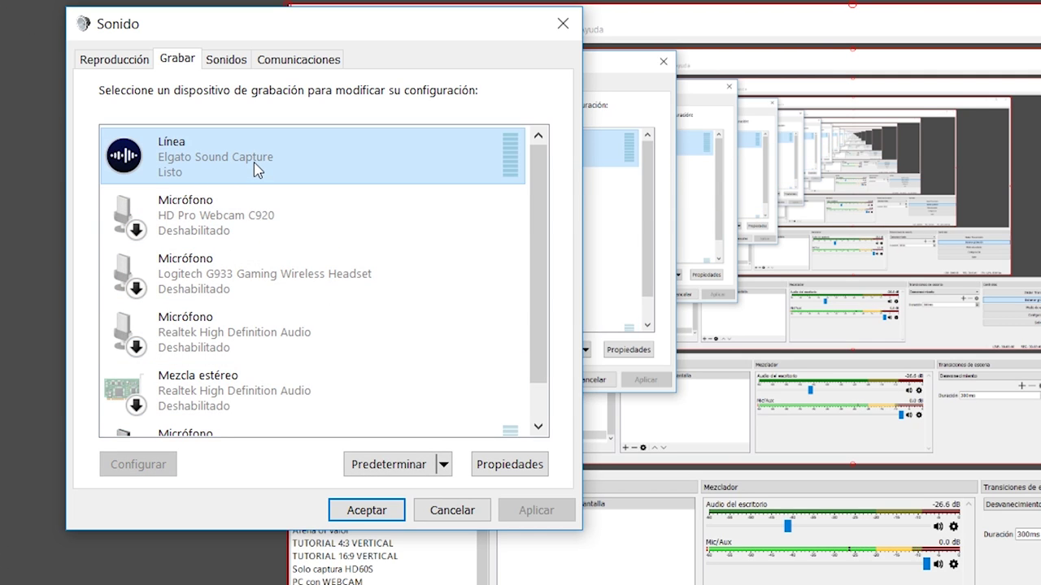
left_click_drag(537, 201, 537, 295)
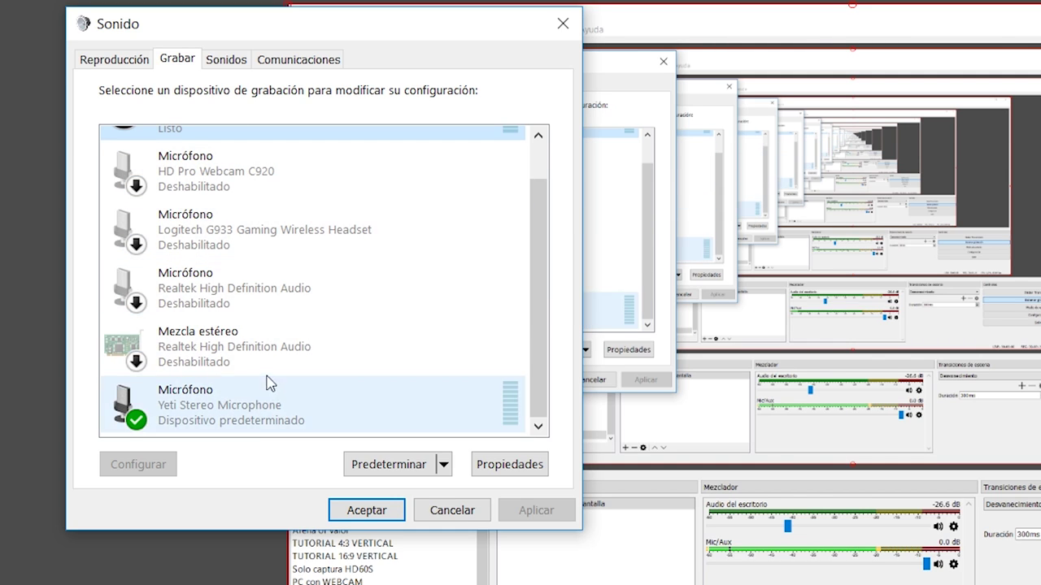
Keep the Yeti Stereo Microphone's input level at 50 in its device properties and accept the sound settings.
left_click(218, 401)
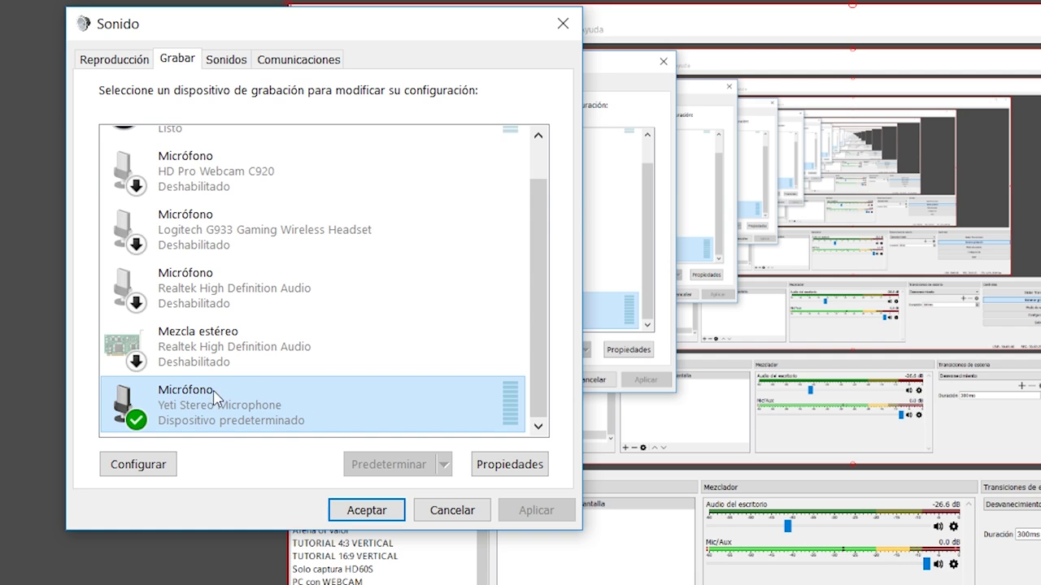
left_click(492, 468)
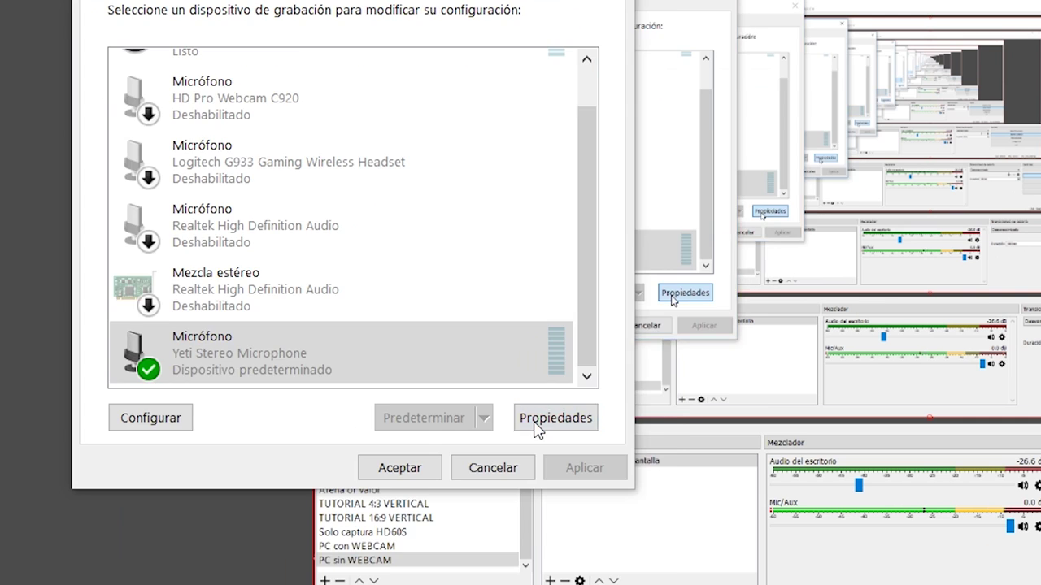
left_click(536, 424)
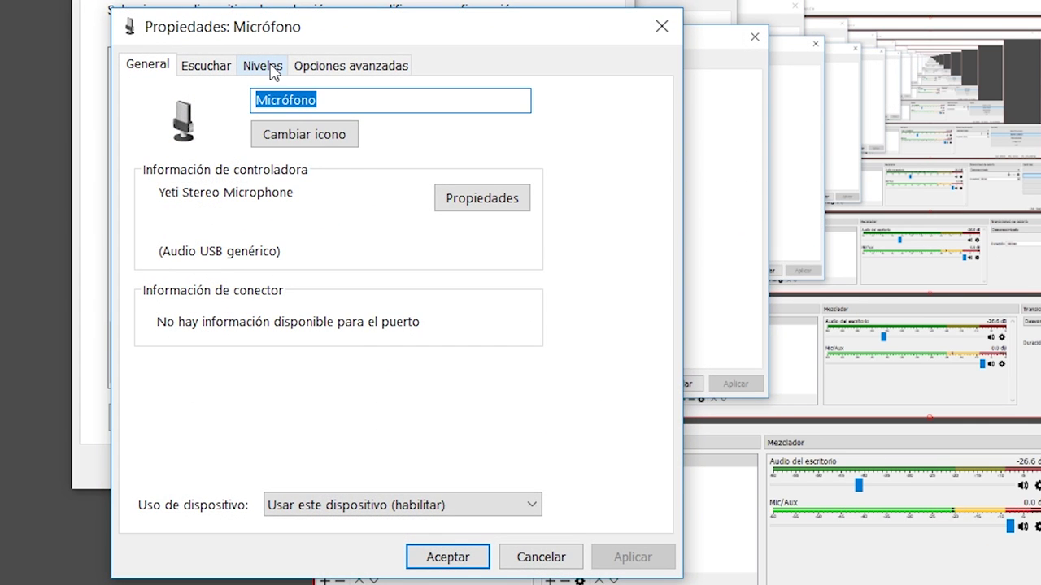
left_click(271, 68)
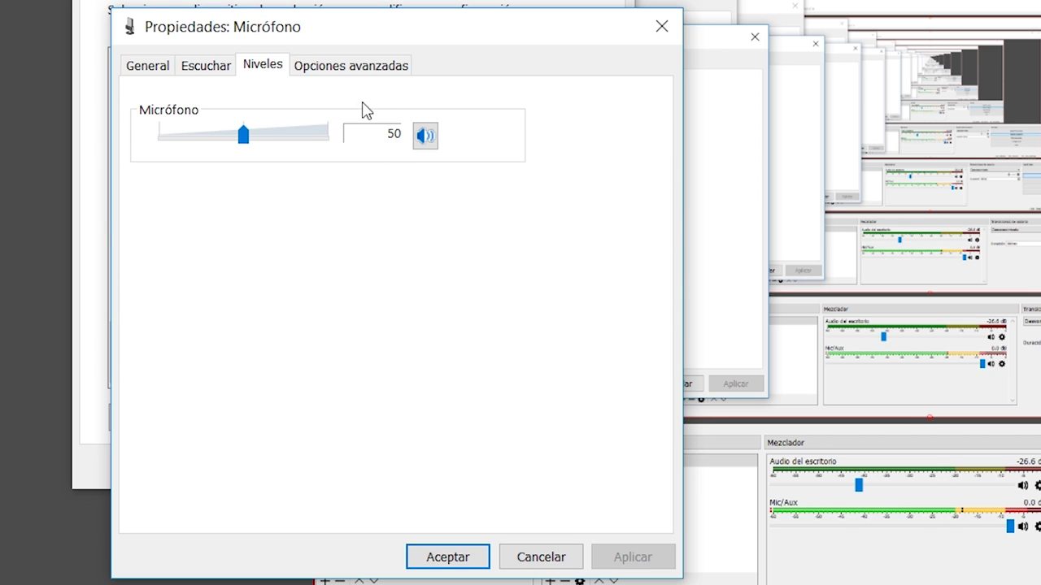
left_click_drag(243, 135, 245, 155)
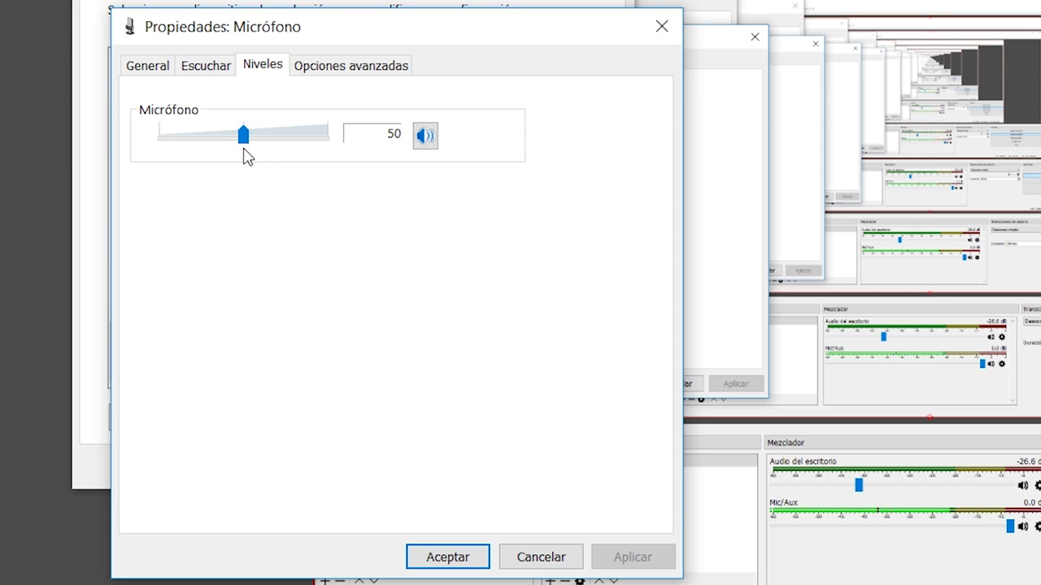
left_click(471, 556)
left_click(232, 343)
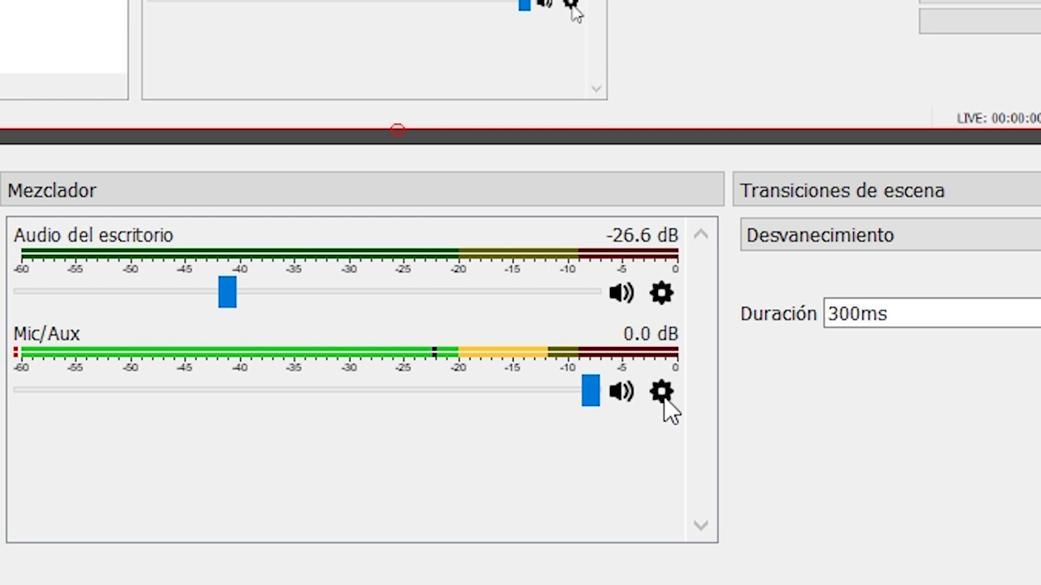
Set the Mic/Aux source's device to Micrófono (Yeti Stereo Microphone) in its properties and accept.
left_click(663, 397)
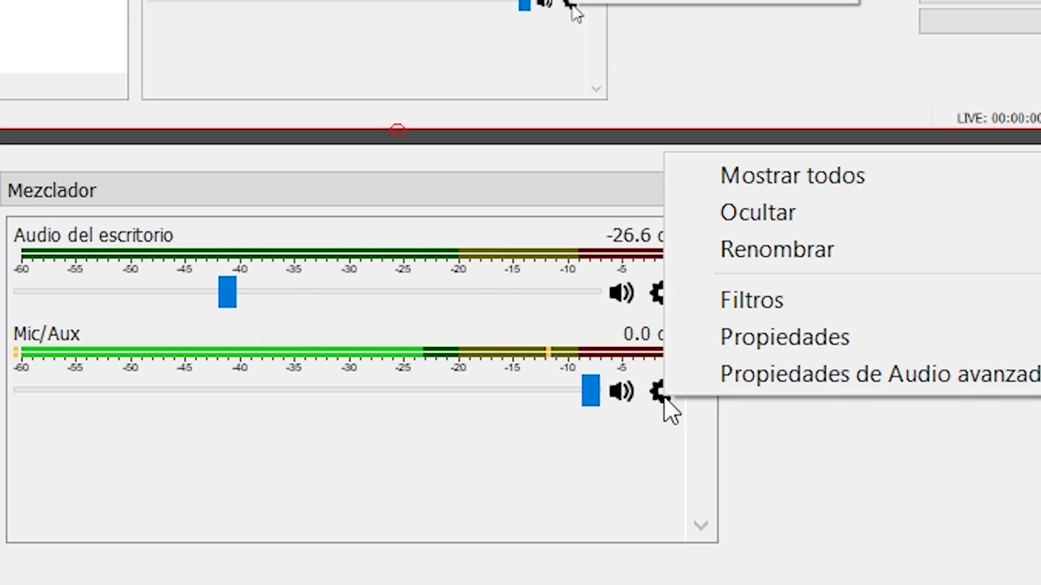
left_click(779, 336)
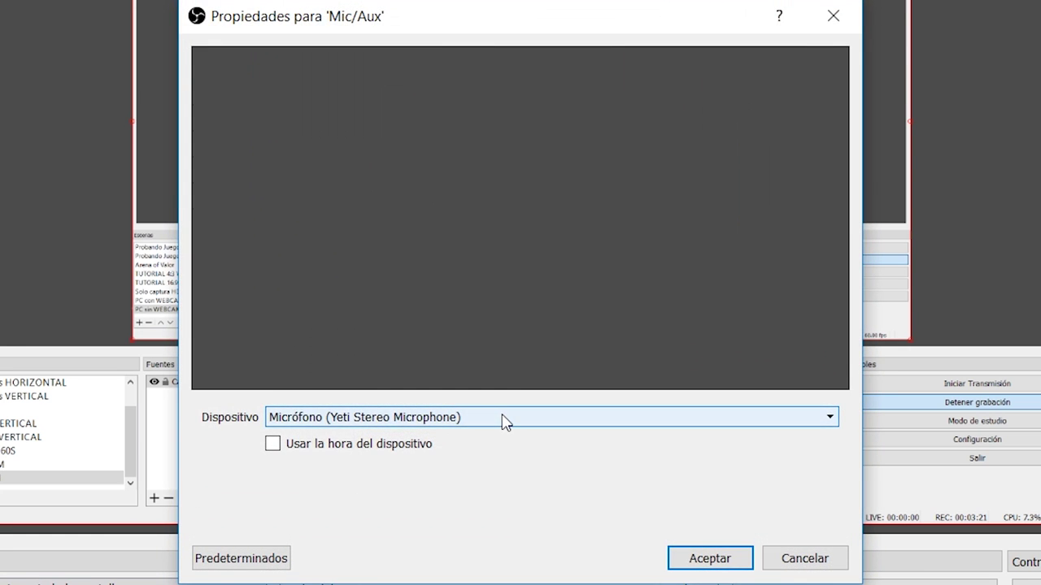
left_click(504, 420)
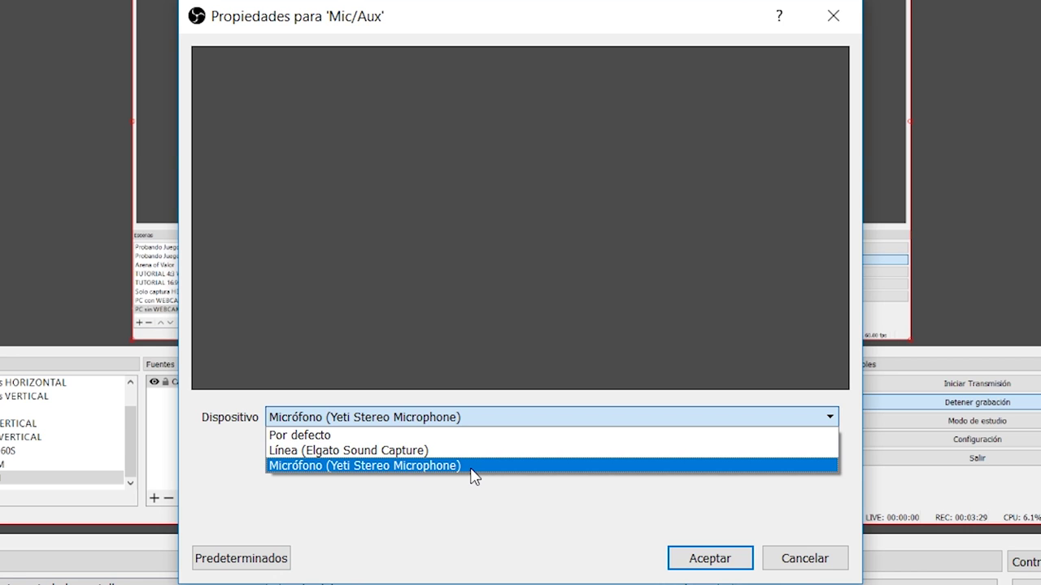
left_click(392, 466)
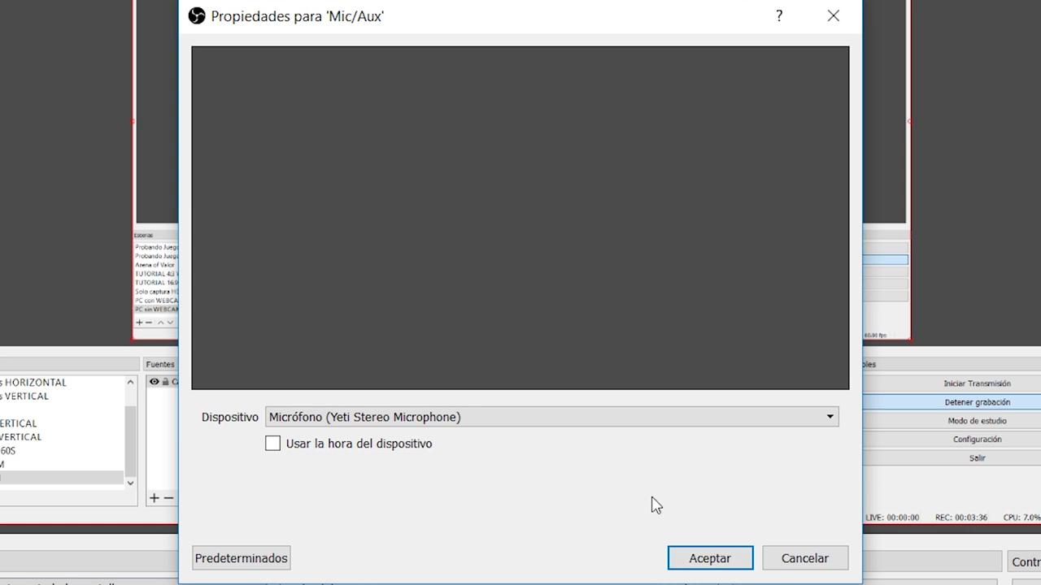
left_click(714, 561)
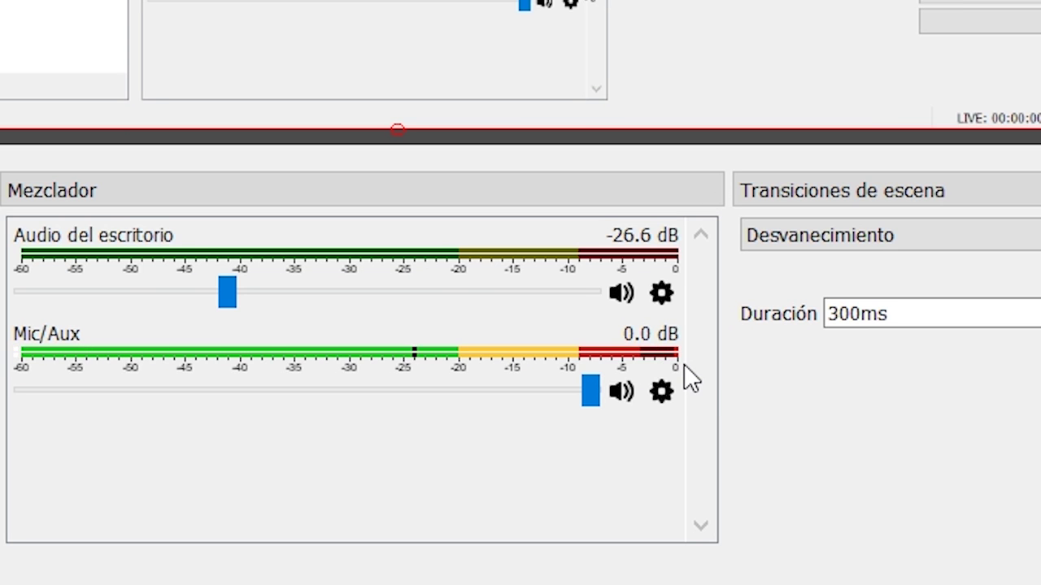
Examine the Mic/Aux filters, including the addable filter types and the settings for noise suppression, Compresor and Compresor (limiter), and close the filter window.
left_click(661, 391)
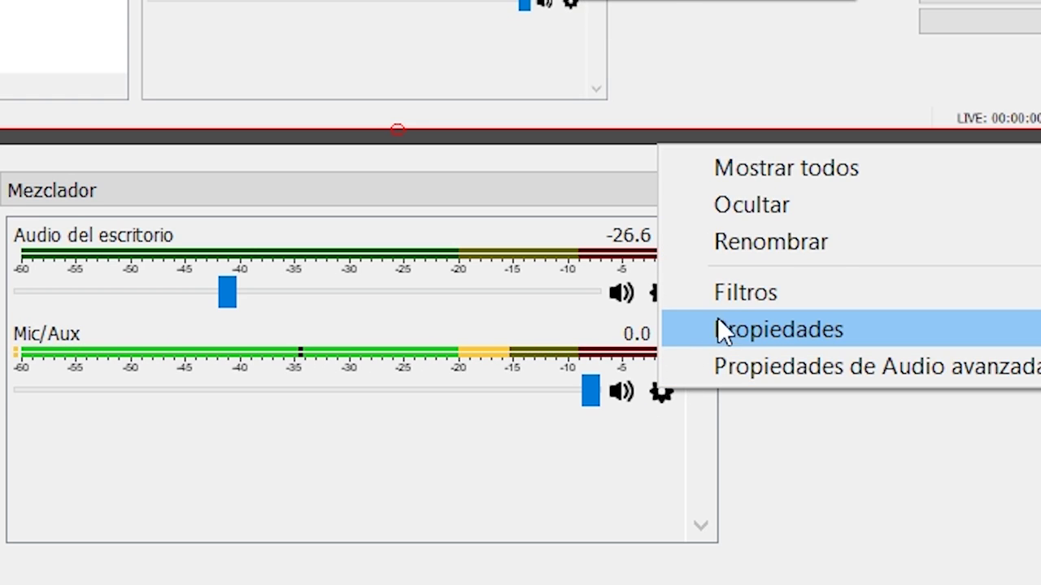
left_click(734, 301)
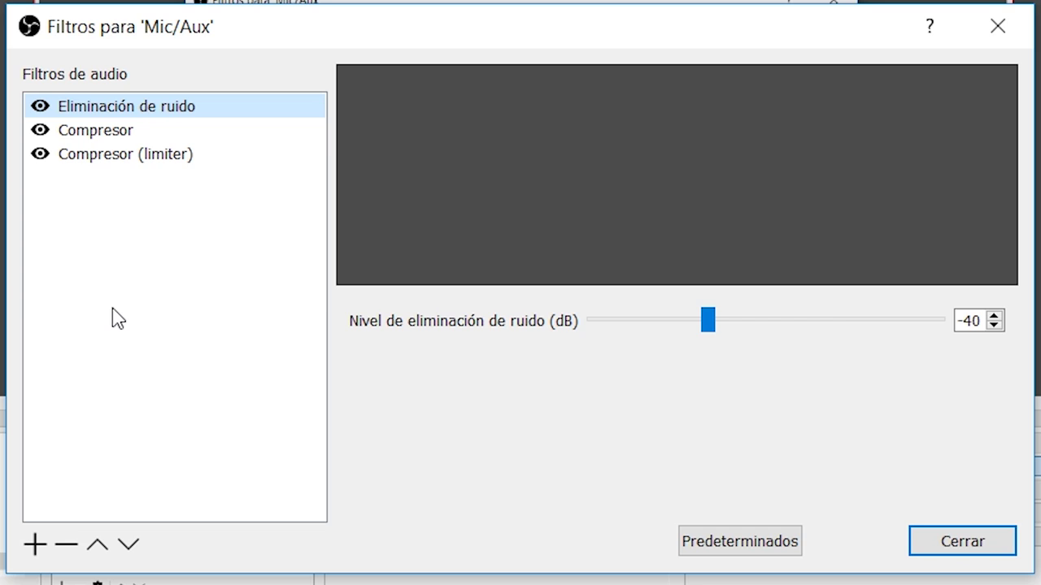
left_click(36, 545)
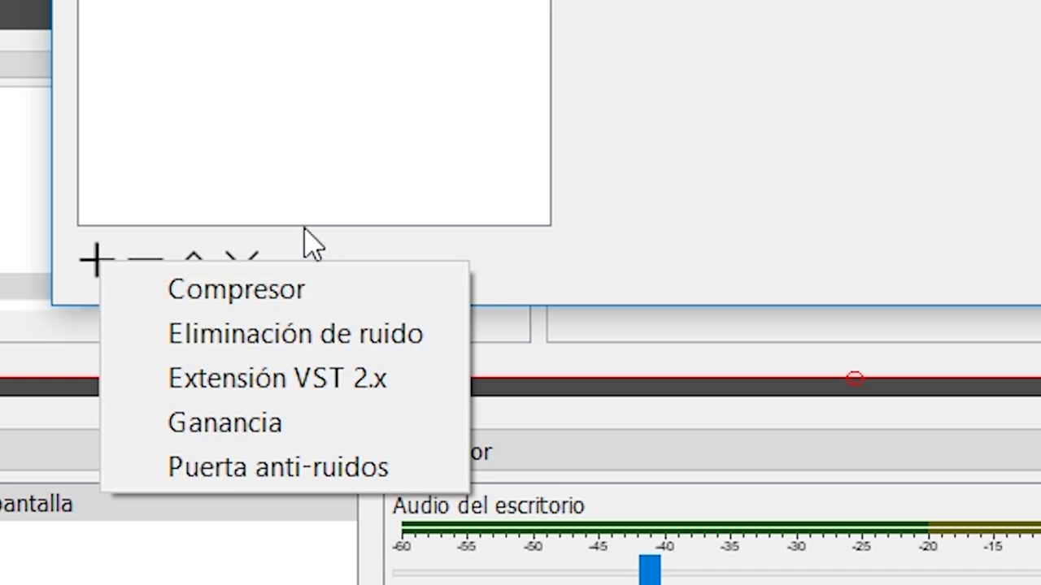
left_click(318, 1)
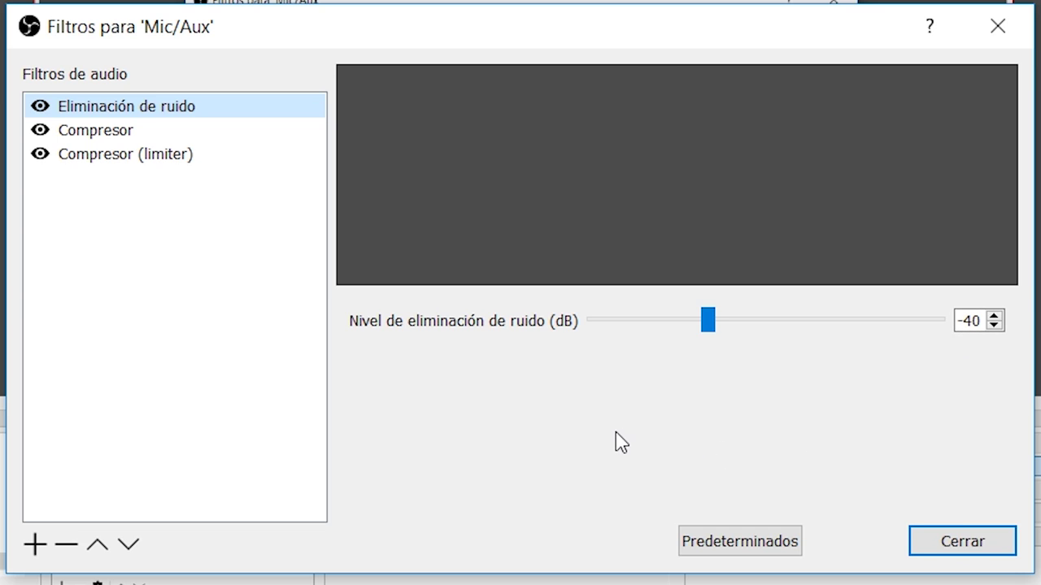
left_click(81, 134)
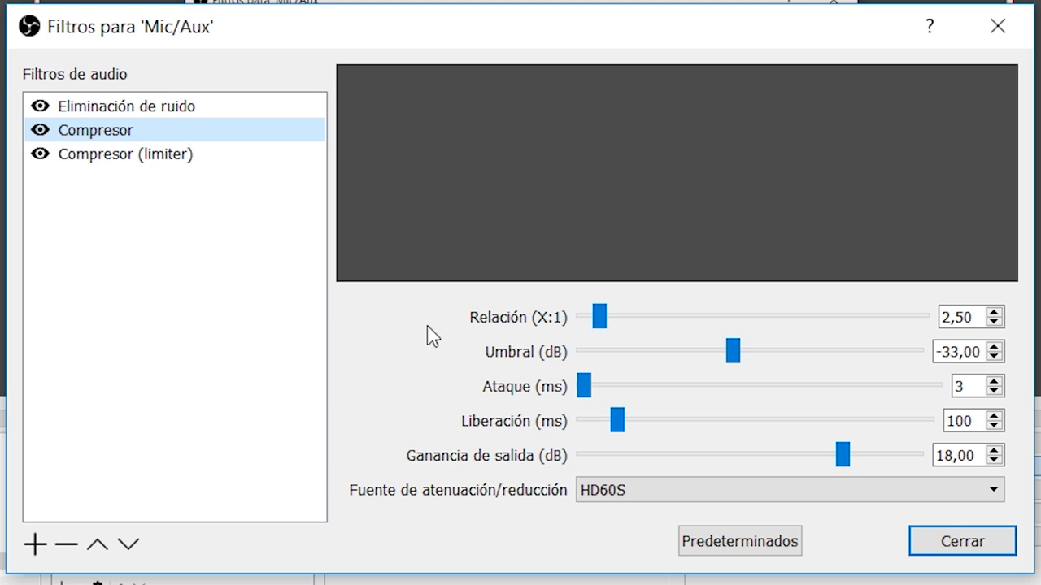
left_click(95, 158)
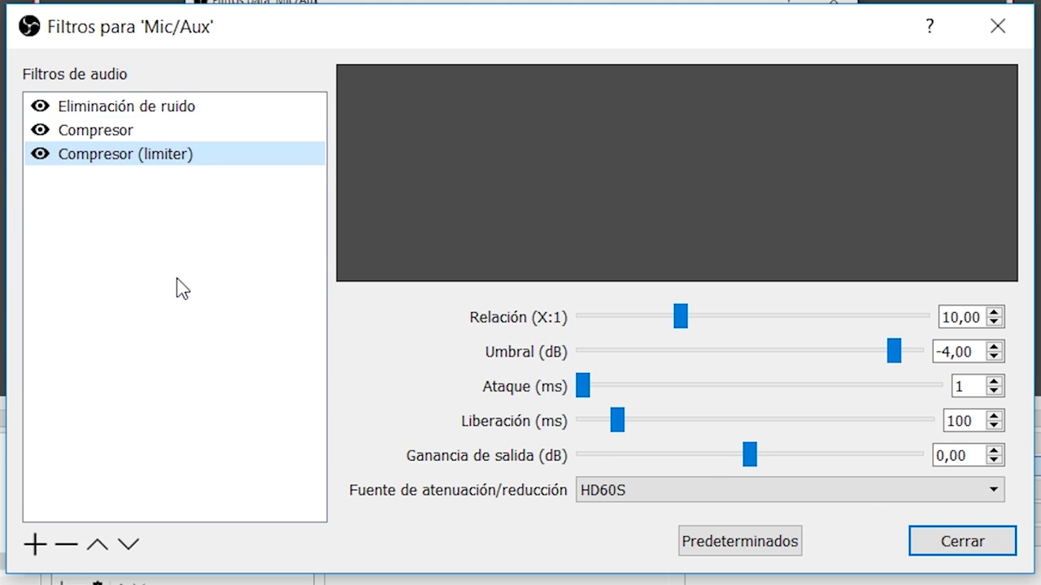
left_click(957, 543)
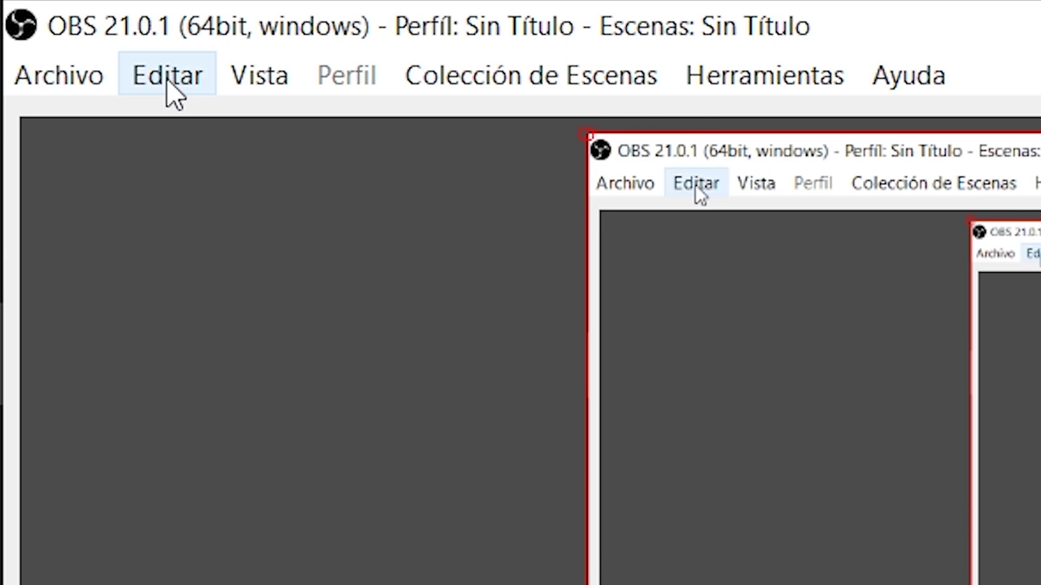
Open the advanced audio properties and review the Mic/Aux volume, mono downmix, sync offset, monitoring and track assignment.
left_click(53, 24)
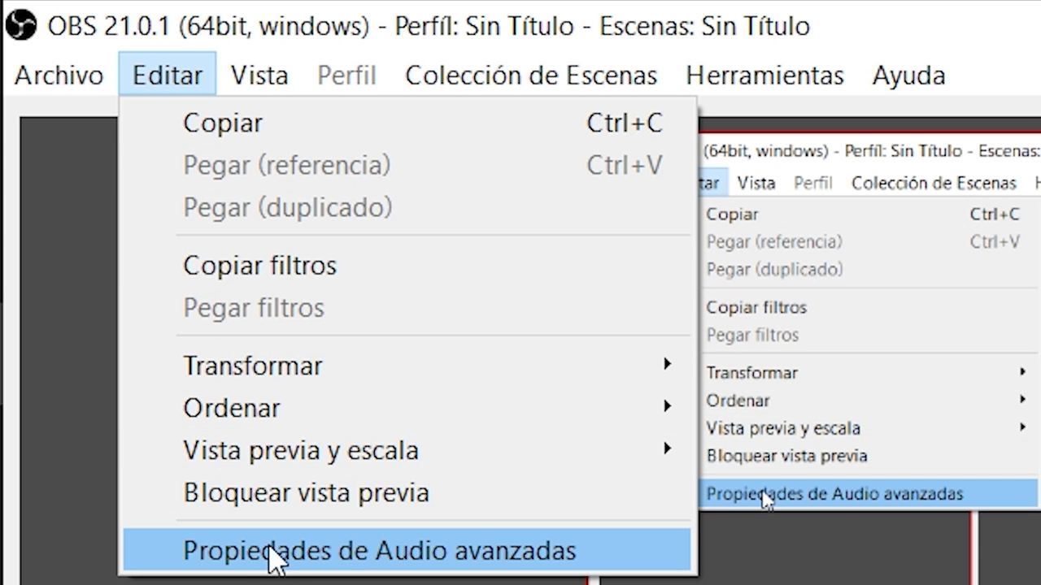
left_click(270, 551)
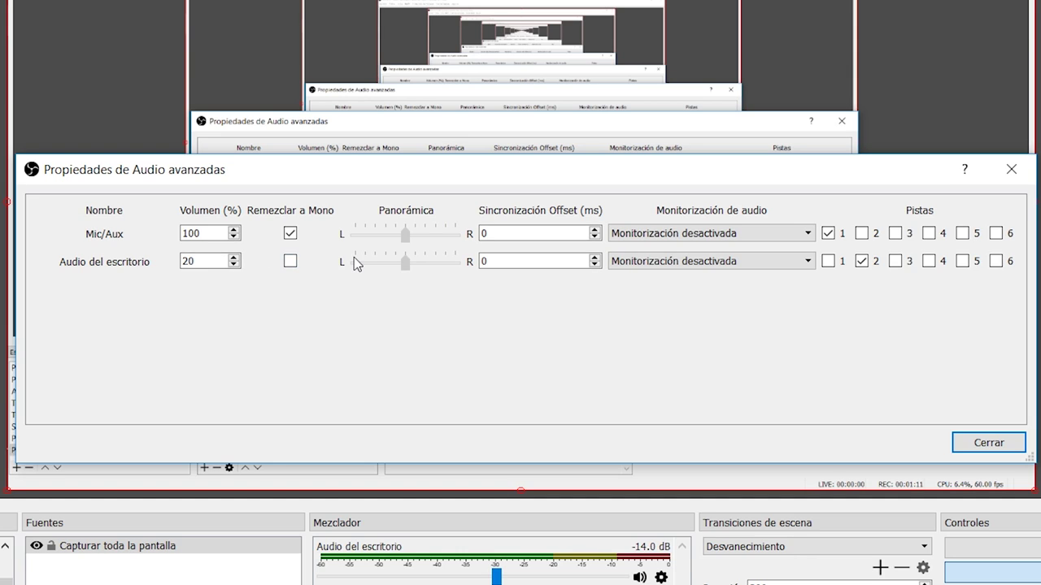
left_click(216, 234)
left_click_drag(216, 233, 171, 235)
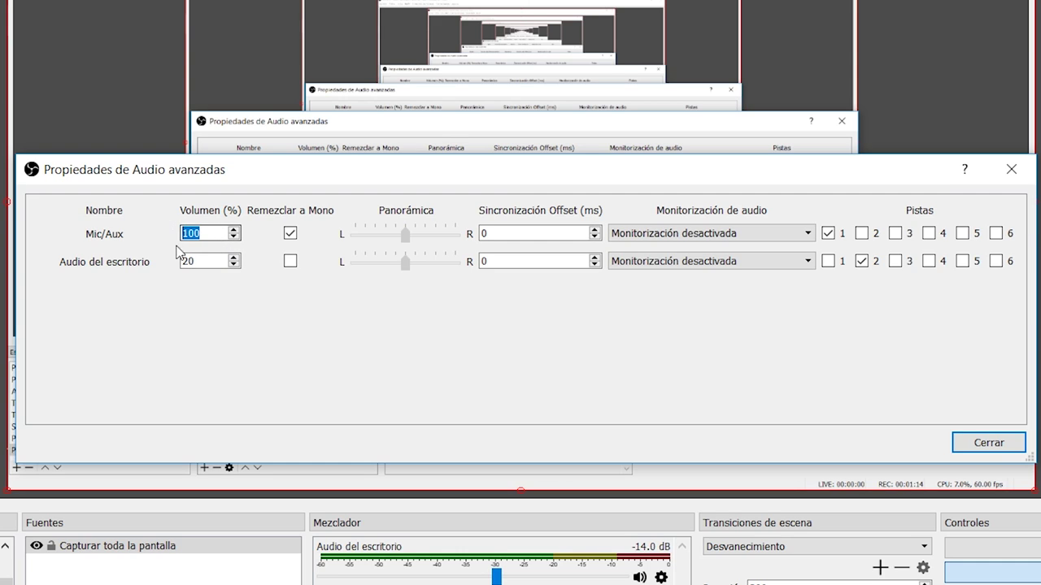
left_click(292, 235)
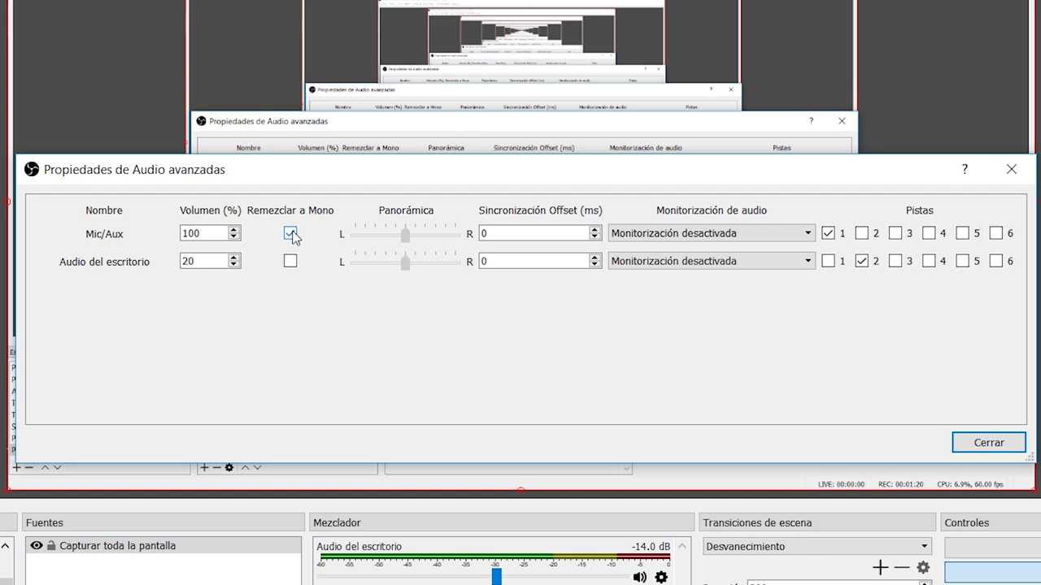
left_click(500, 232)
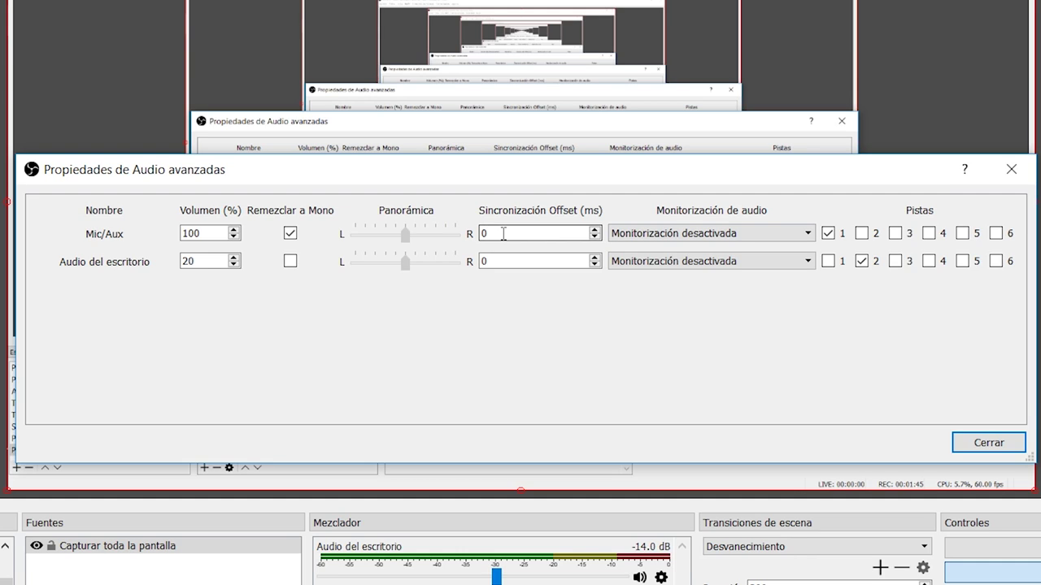
key("Tab")
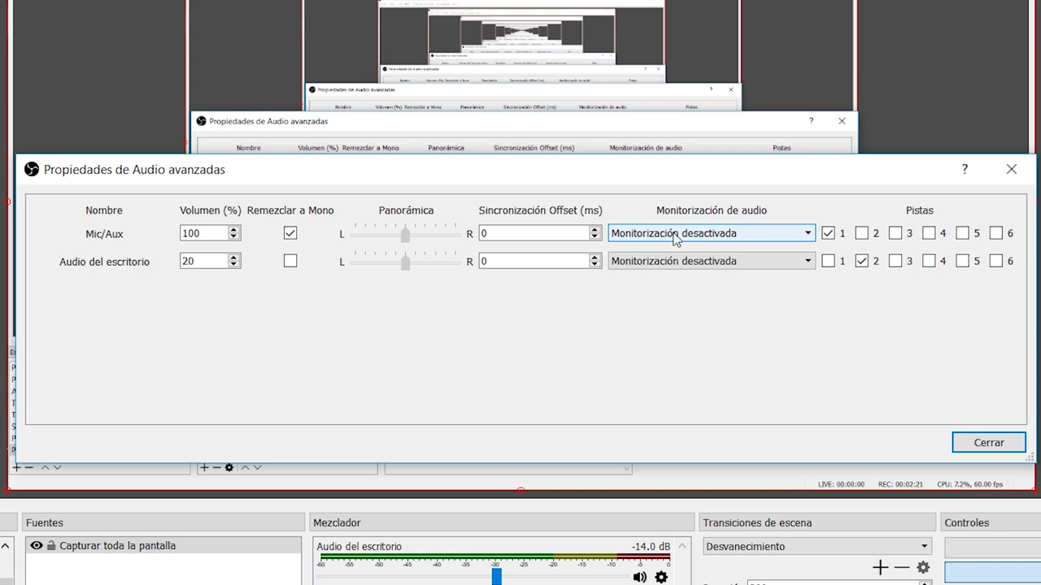
key("Tab")
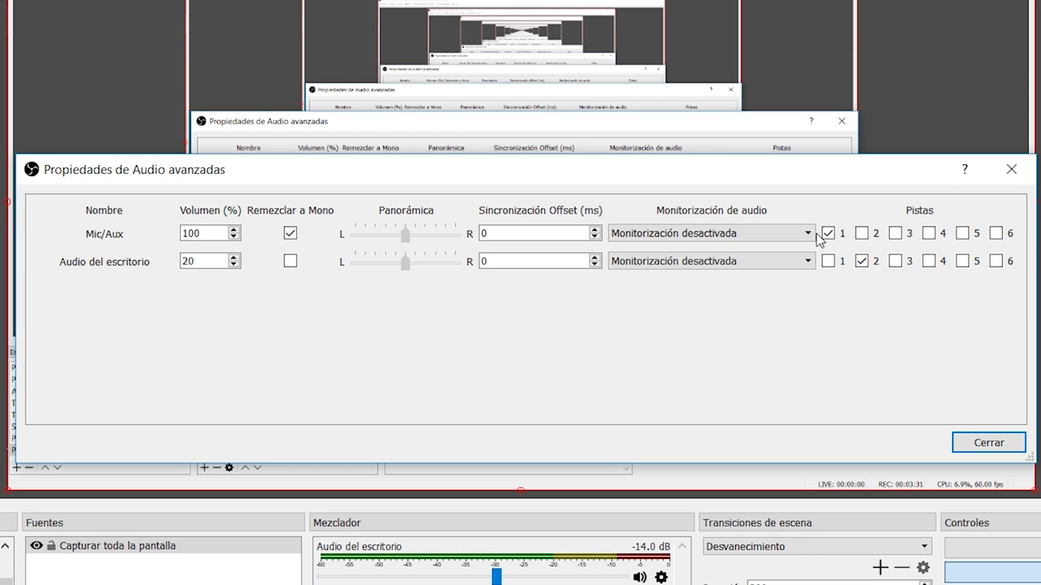
Set the desktop audio volume to 20% in the advanced audio properties.
left_click(202, 260)
left_click_drag(201, 261, 165, 258)
type("20")
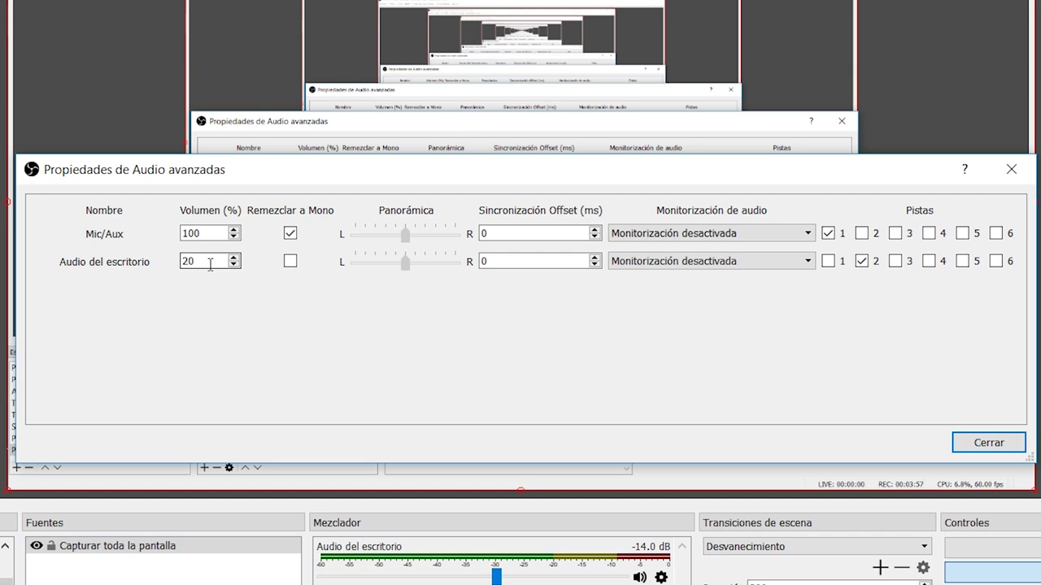
Try the desktop audio volume at 100%, restore it to 20% and close the advanced audio properties.
left_click_drag(209, 261, 170, 268)
type("100")
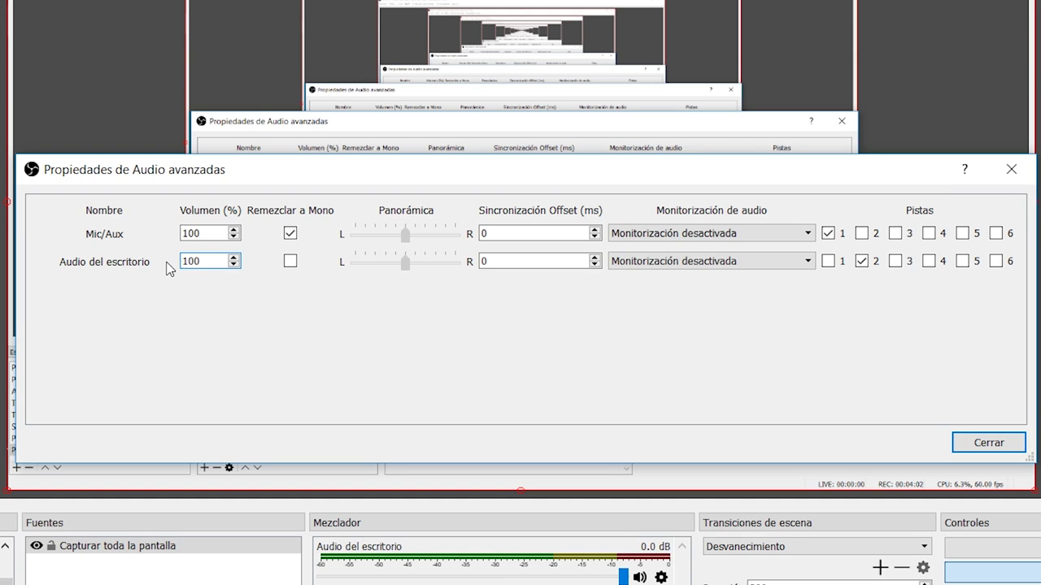
left_click_drag(213, 258, 180, 261)
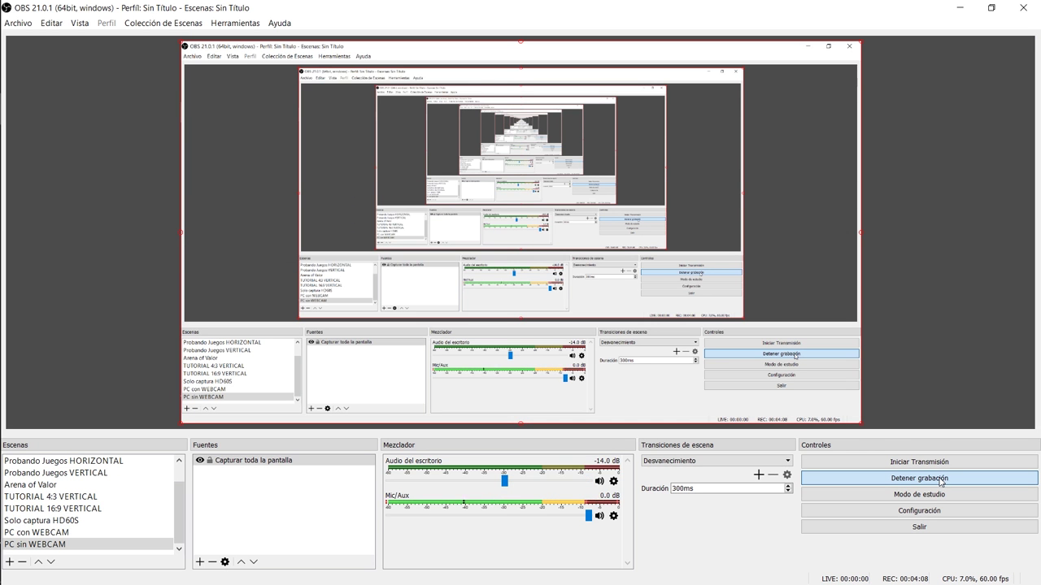